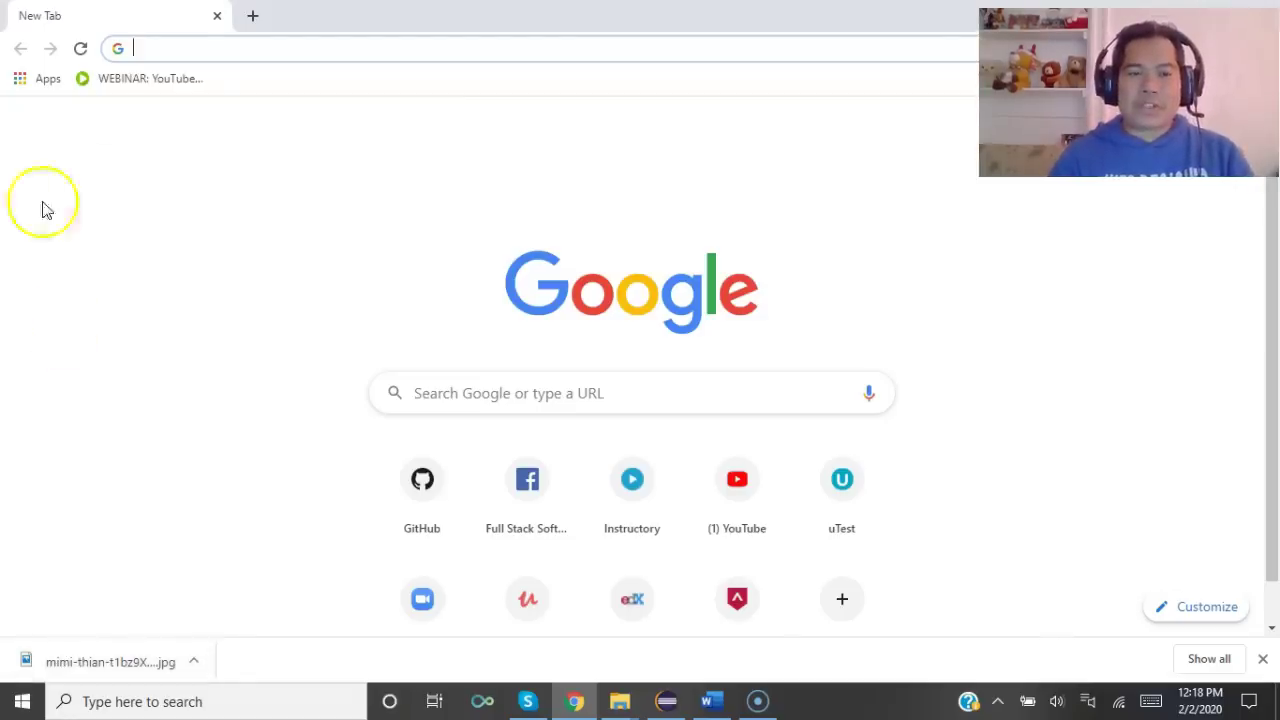
left_click(182, 48)
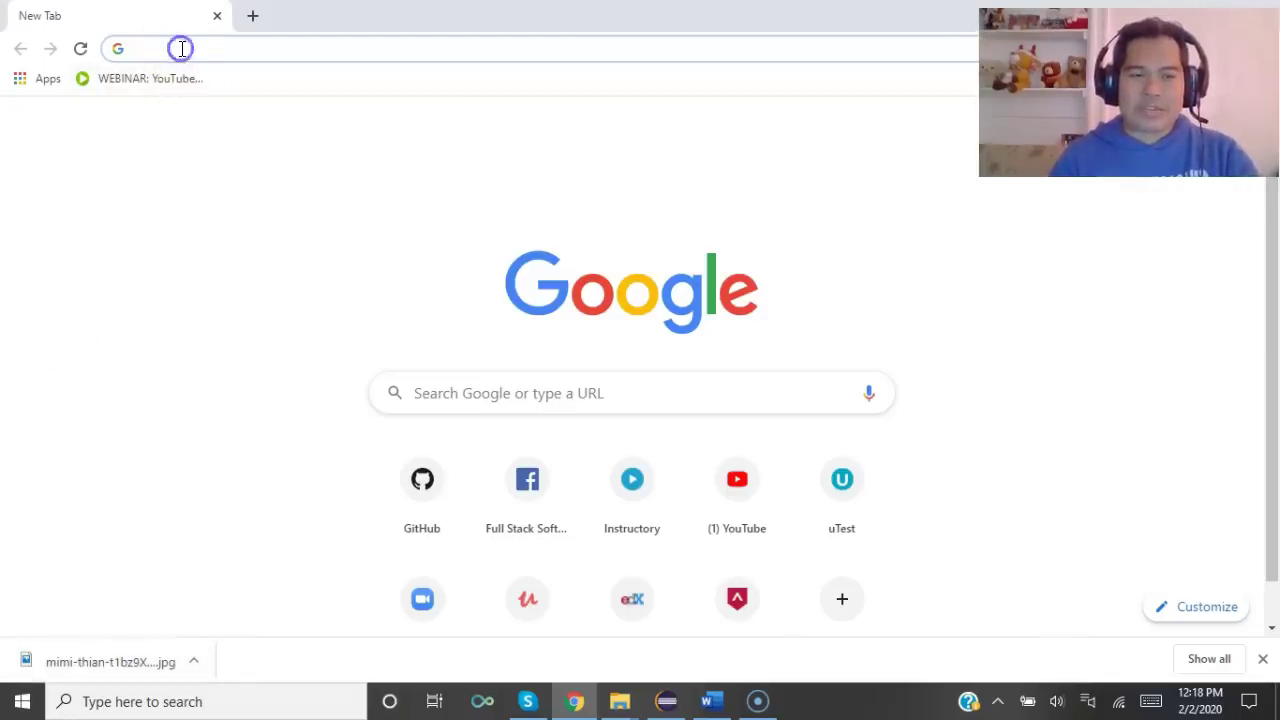
type("www.")
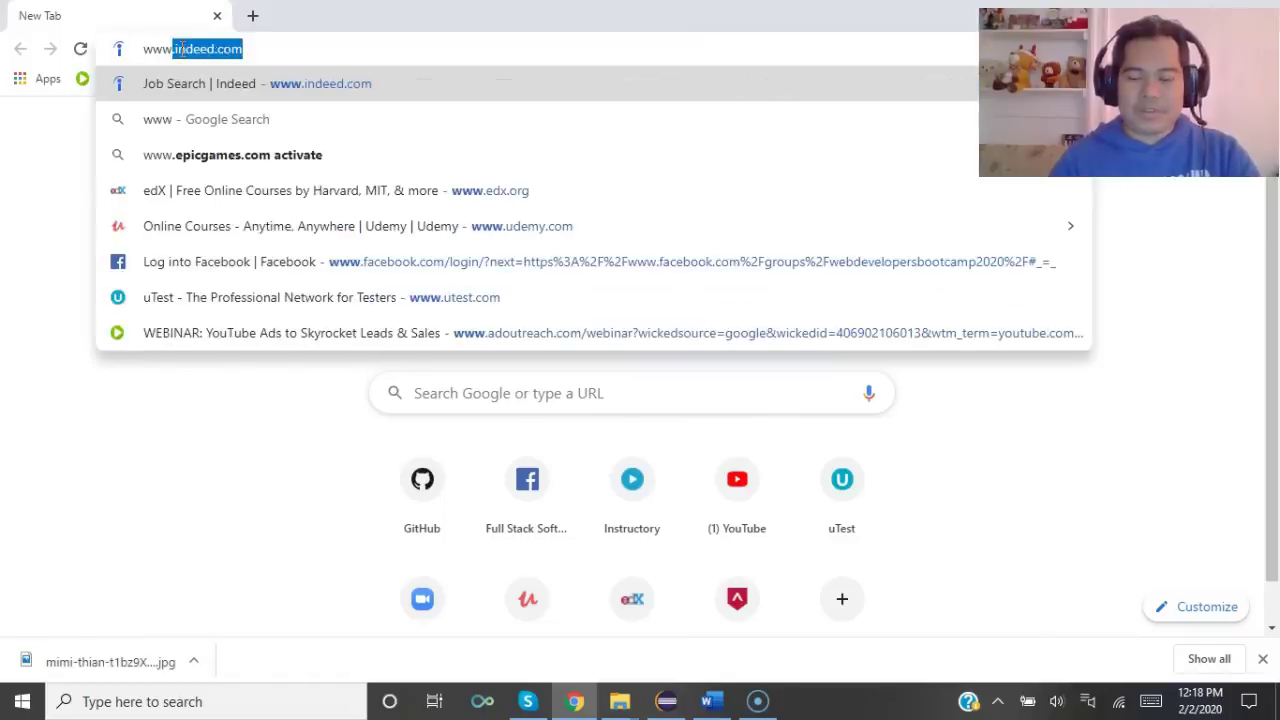
type("zoo")
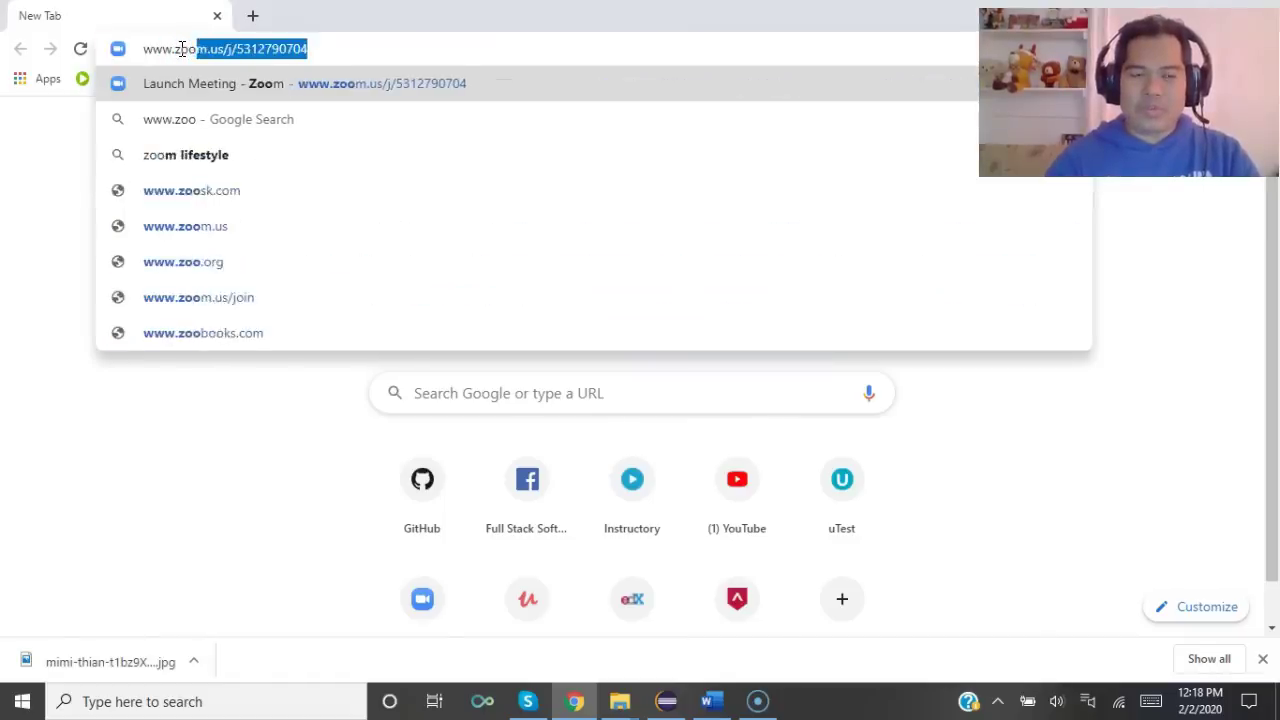
type("m")
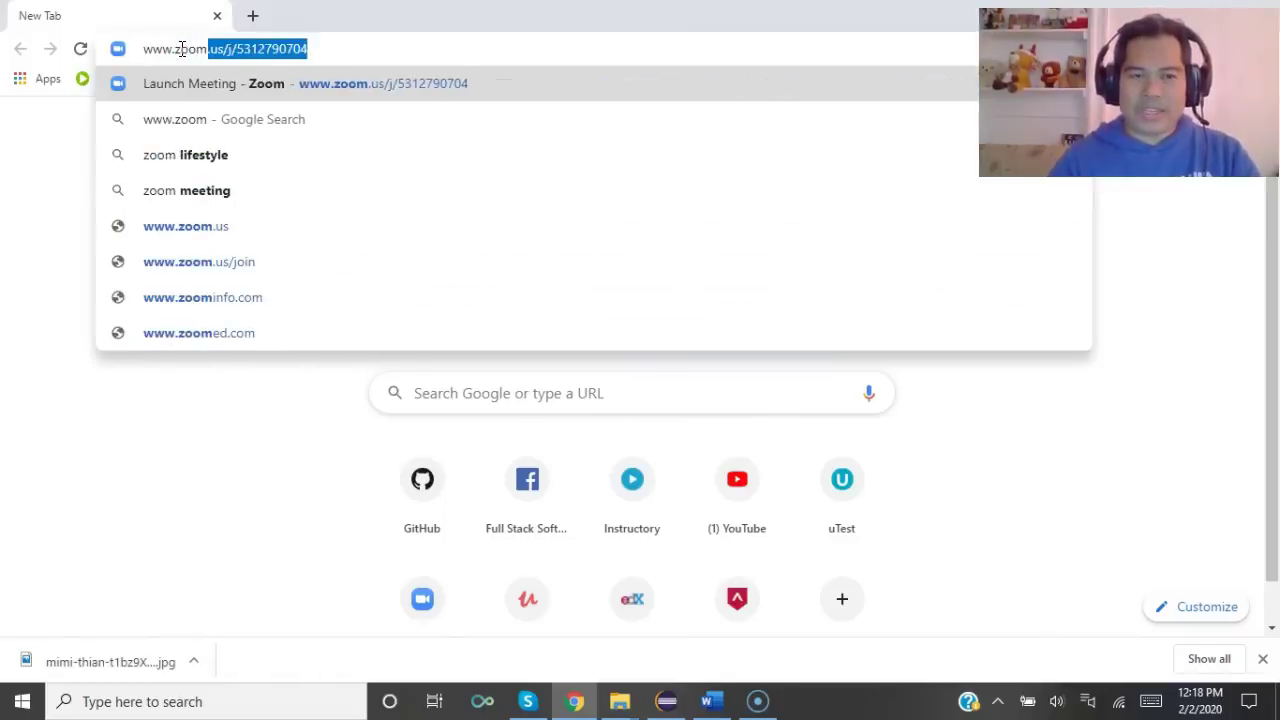
key("Right")
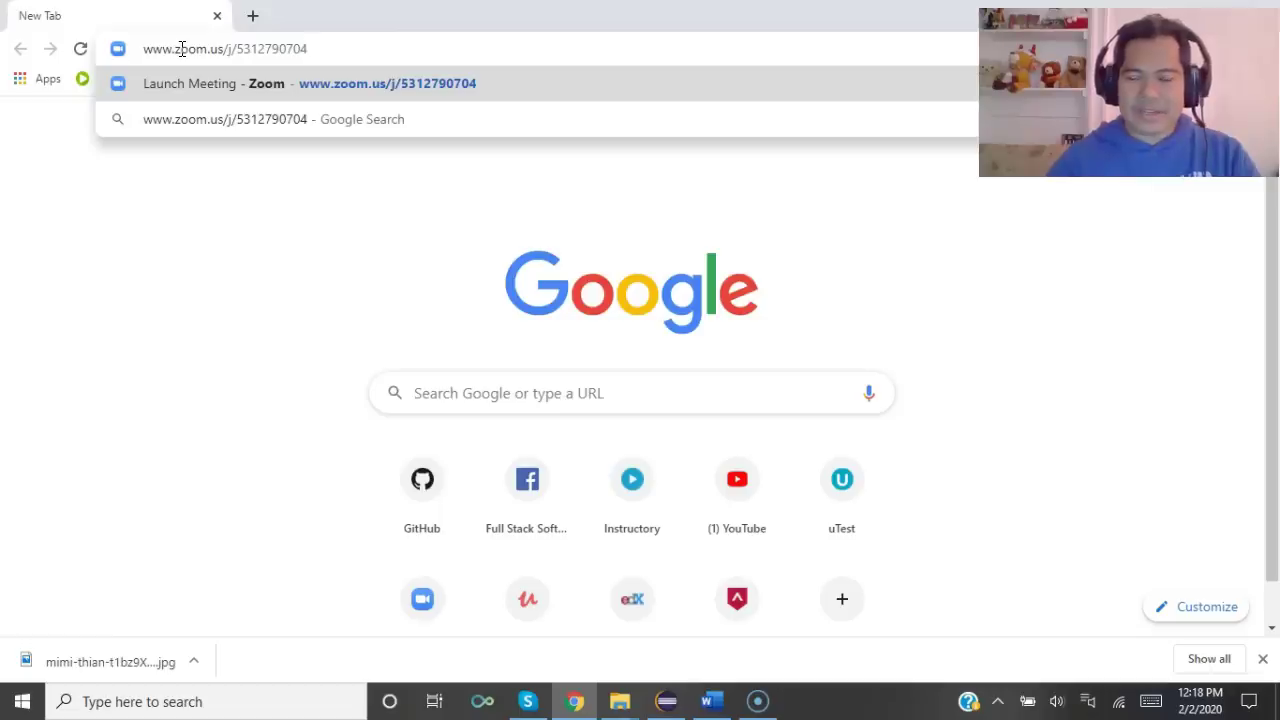
key("BackSpace")
key("BackSpace")
key("BackSpace")
key("BackSpace")
key("BackSpace")
key("BackSpace")
key("BackSpace")
key("BackSpace")
key("BackSpace")
key("BackSpace")
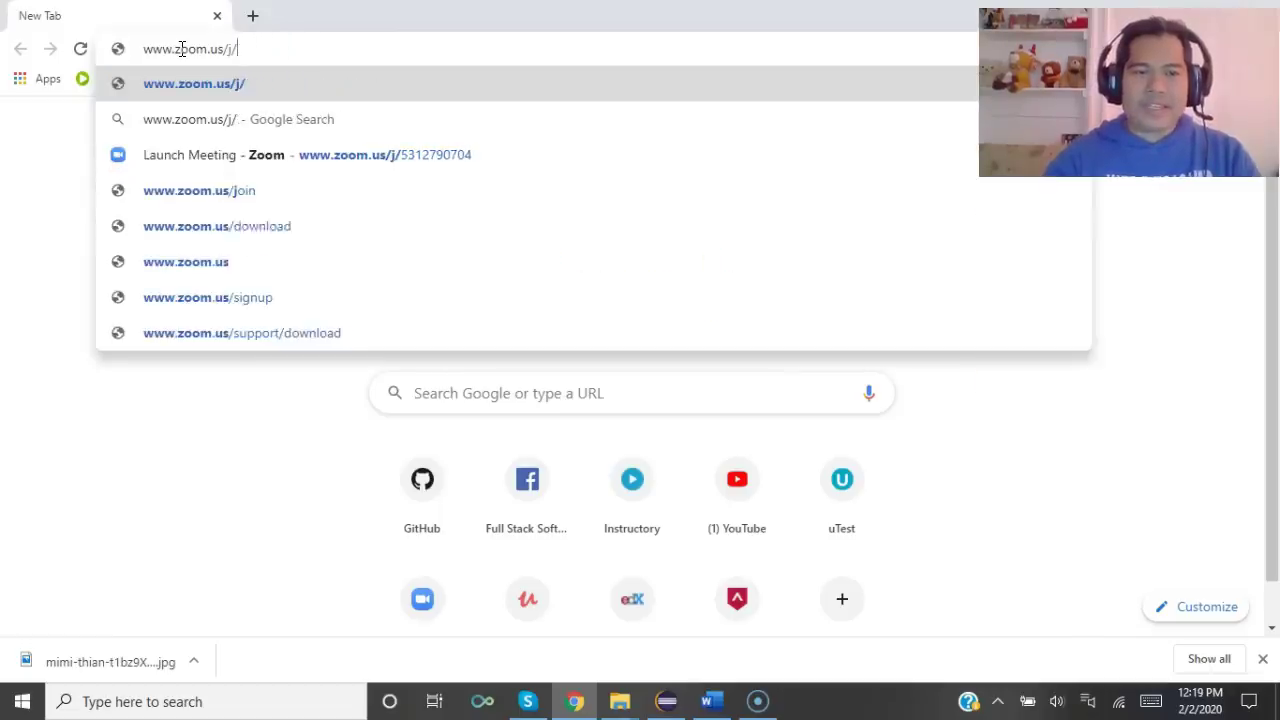
key("BackSpace")
key("BackSpace")
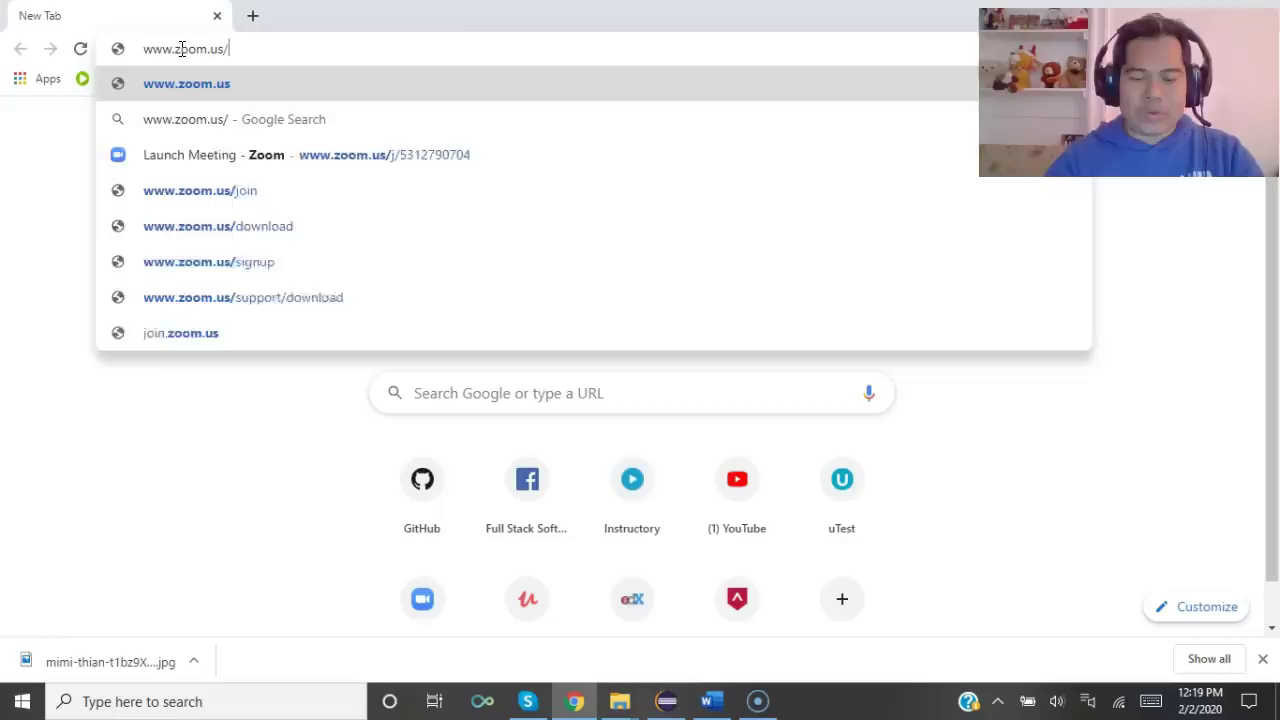
type("download")
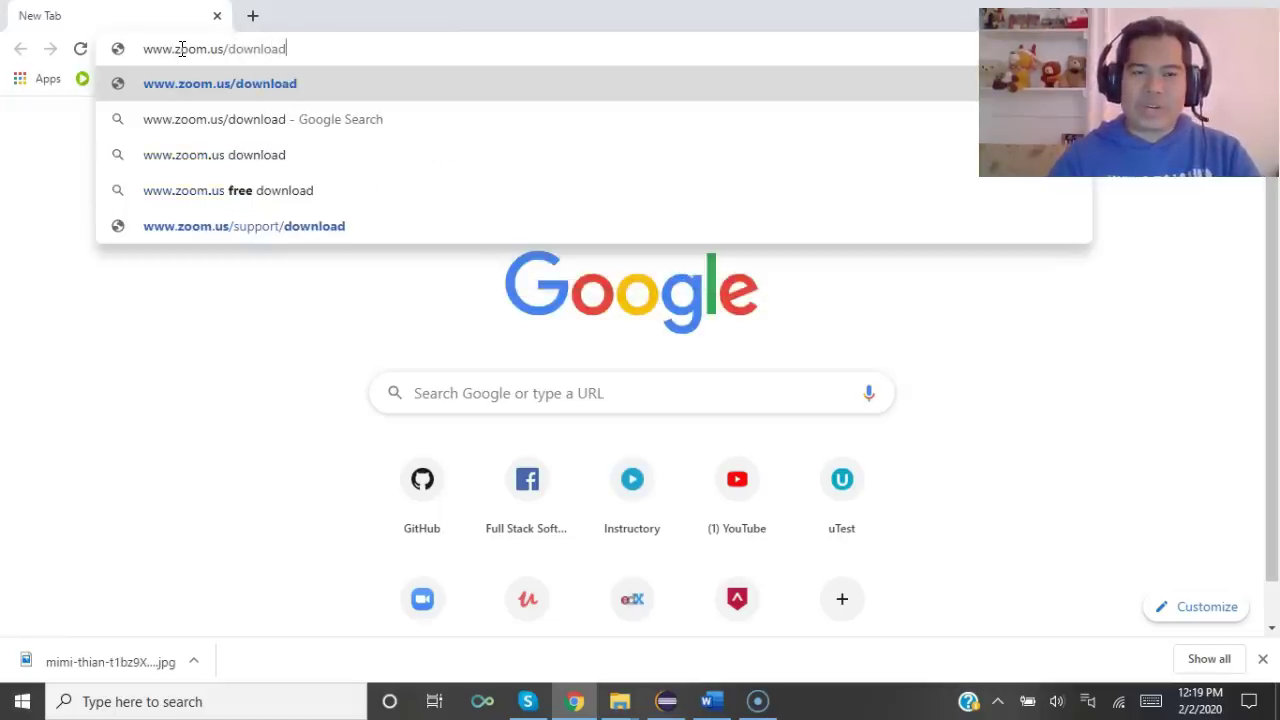
key("Return")
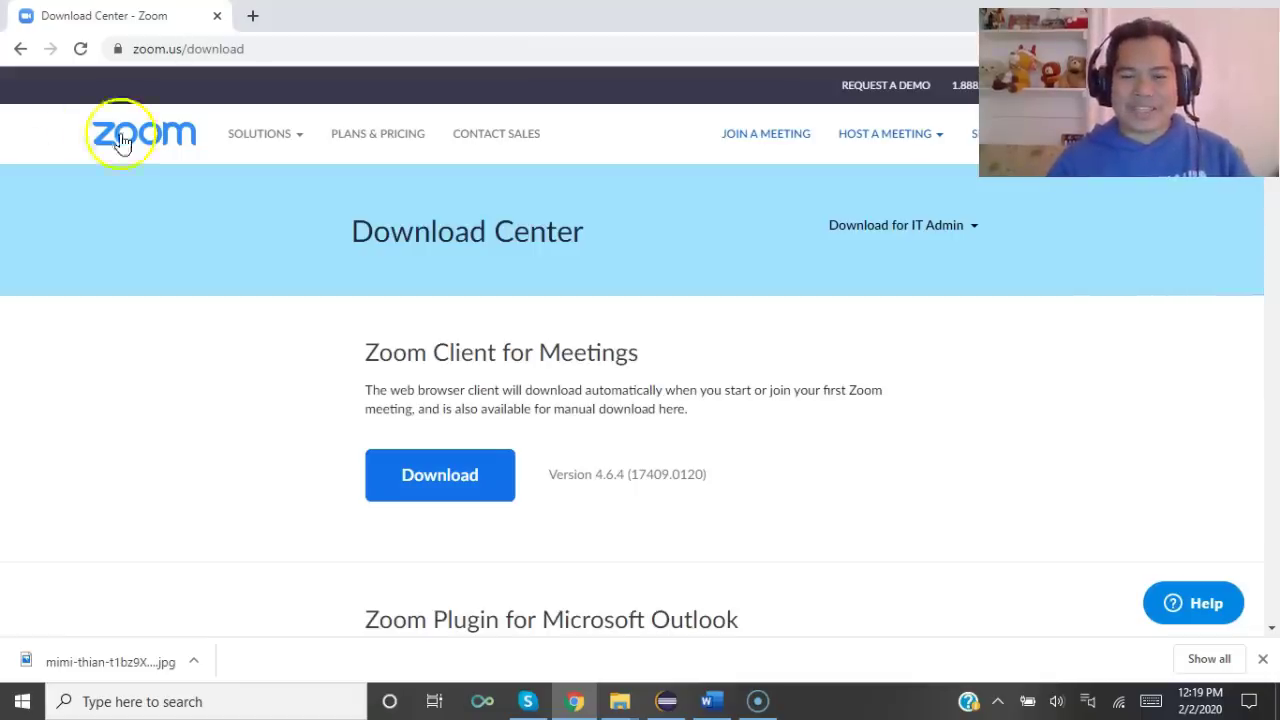
- Download the Zoom Client for Meetings installer and show the downloaded file in its folder
left_click(415, 488)
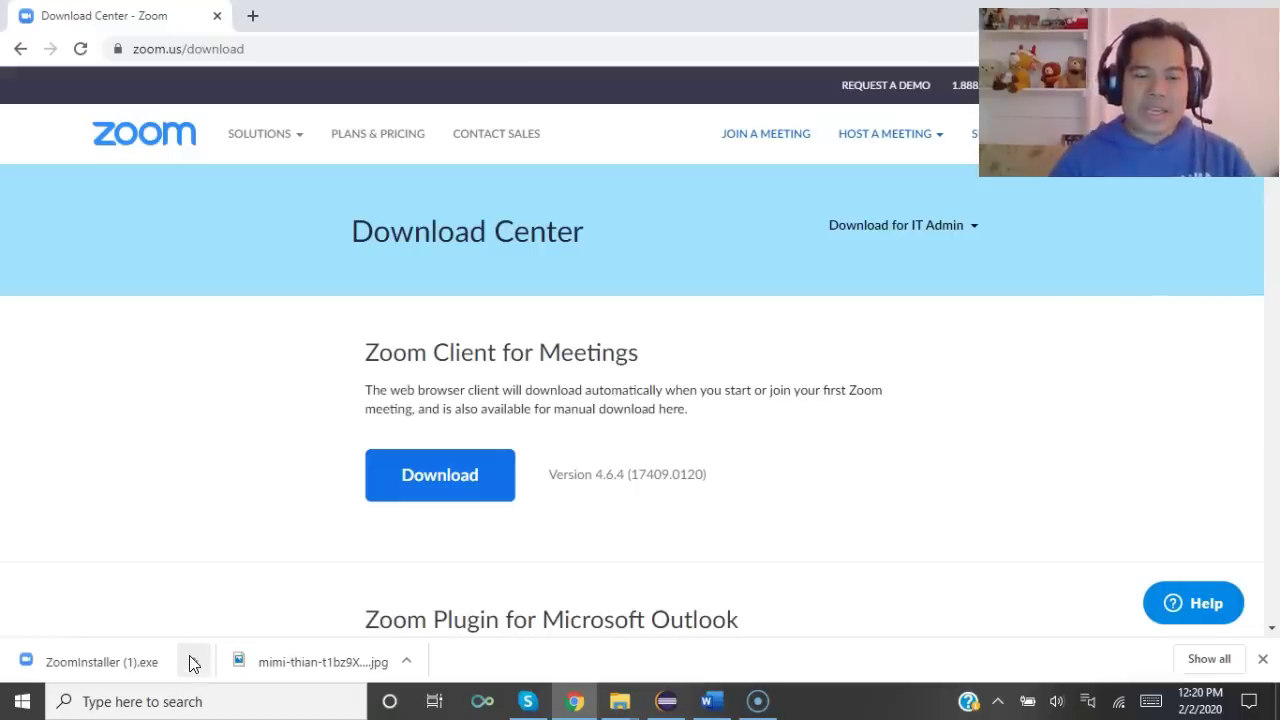
left_click(195, 662)
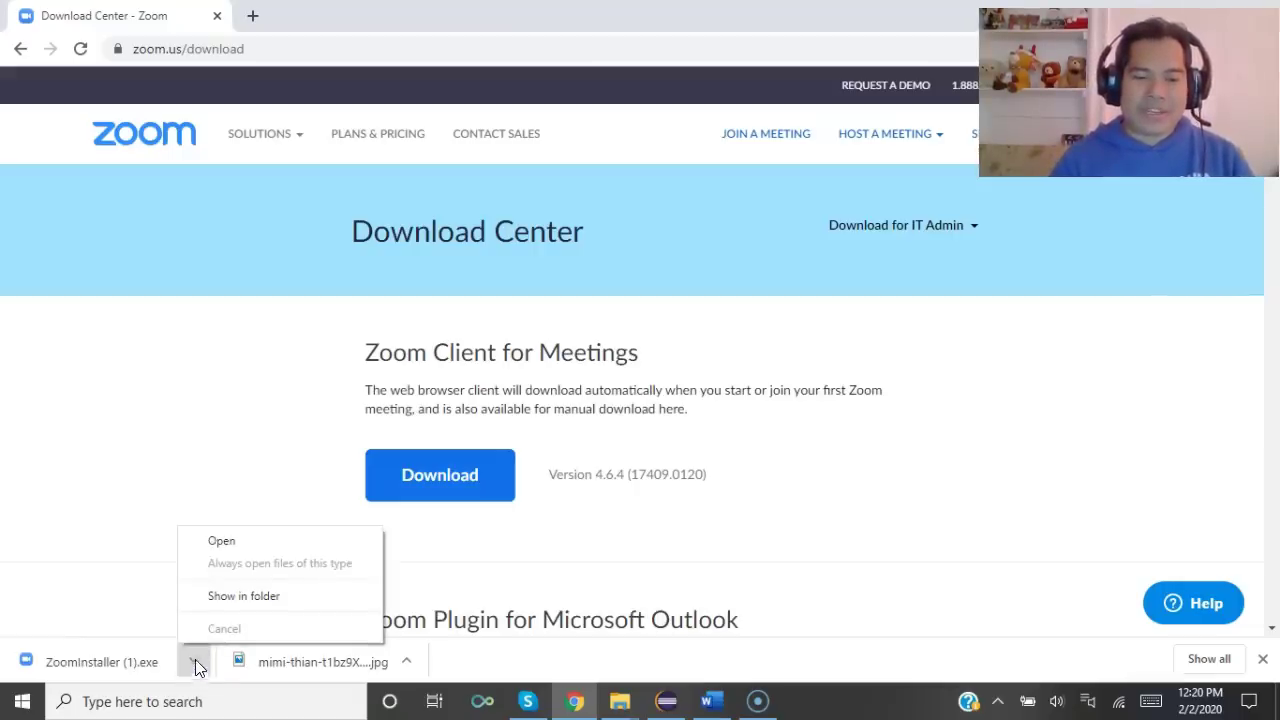
left_click(195, 662)
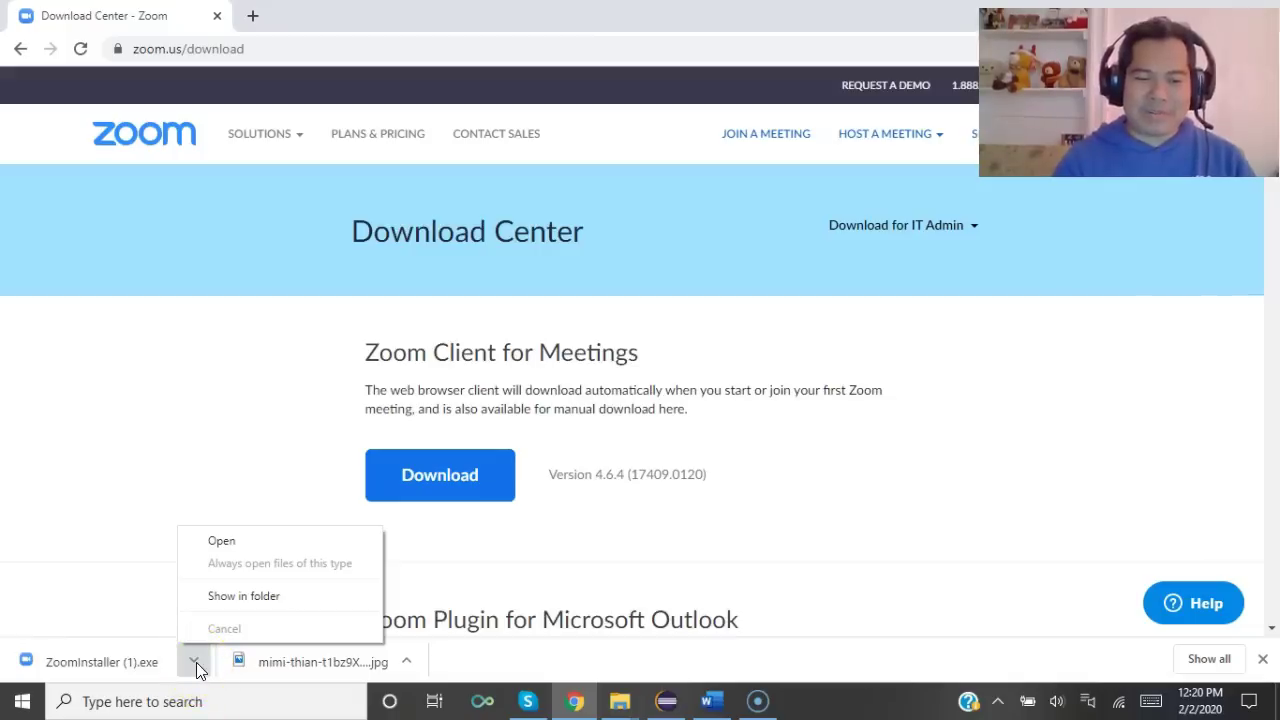
left_click(230, 607)
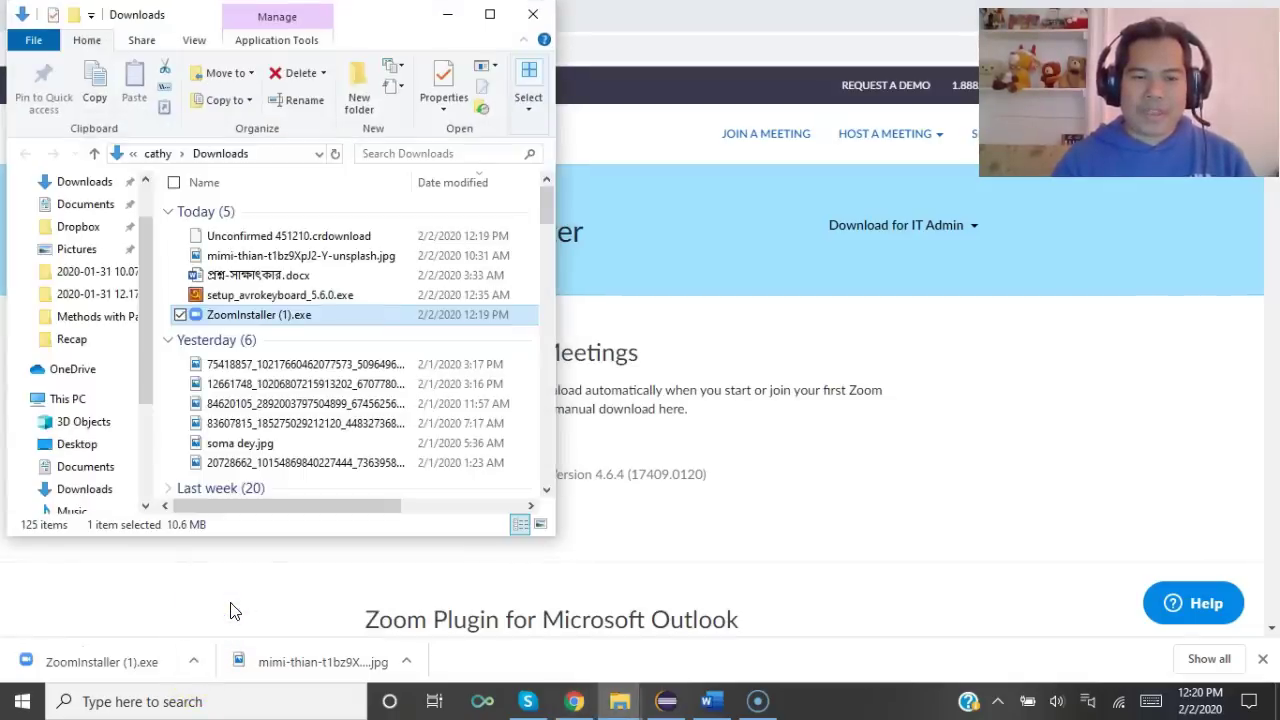
- Run the downloaded ZoomInstaller (1).exe in the Downloads folder as administrator
left_click(298, 318)
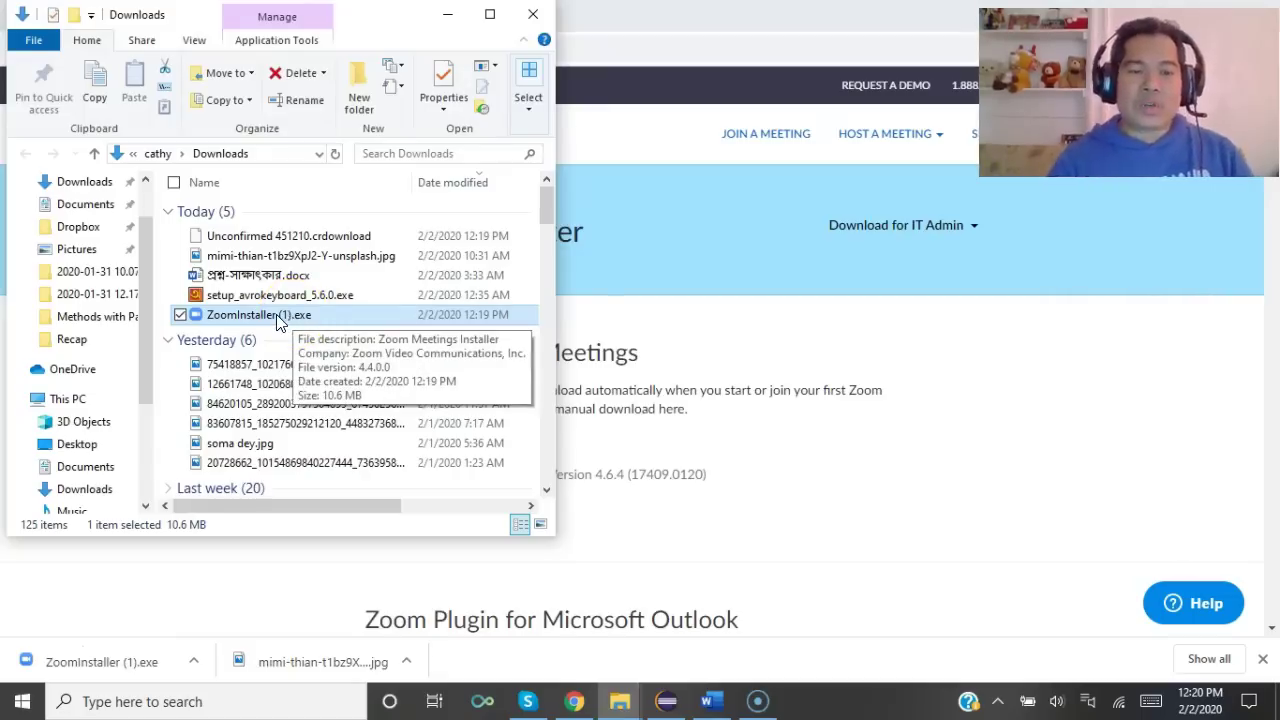
left_click(281, 321)
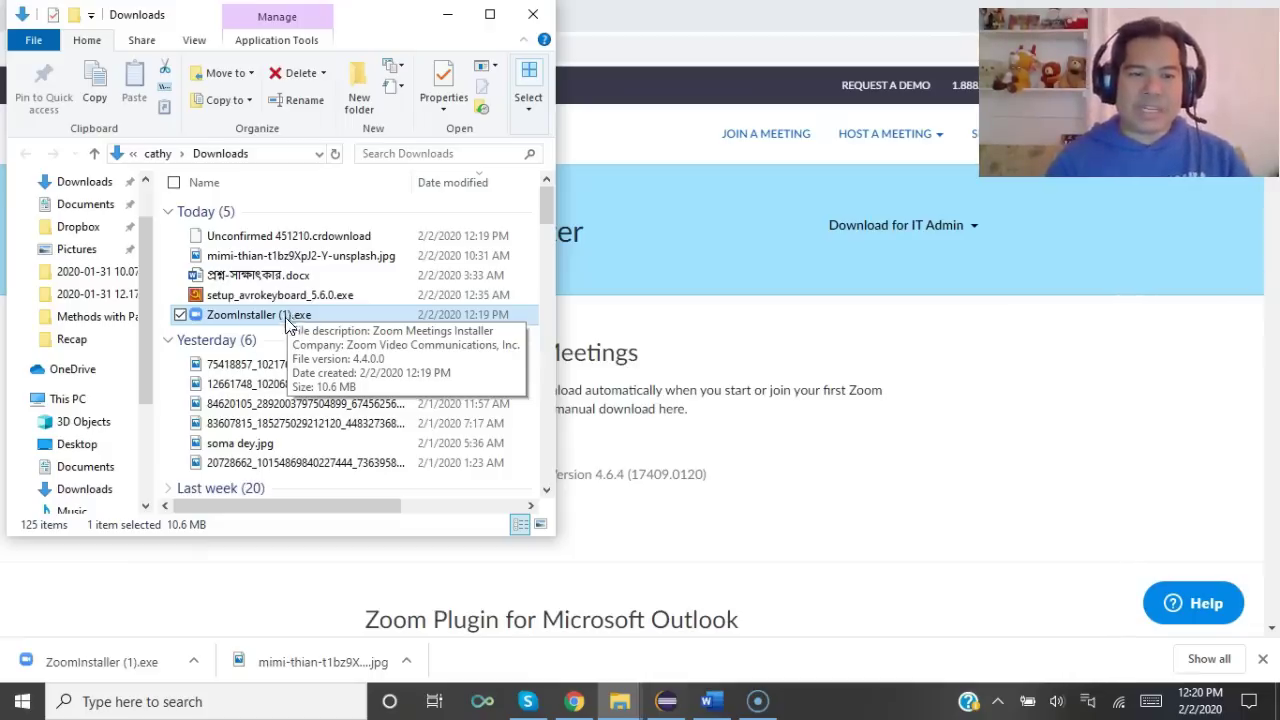
double_click(296, 320)
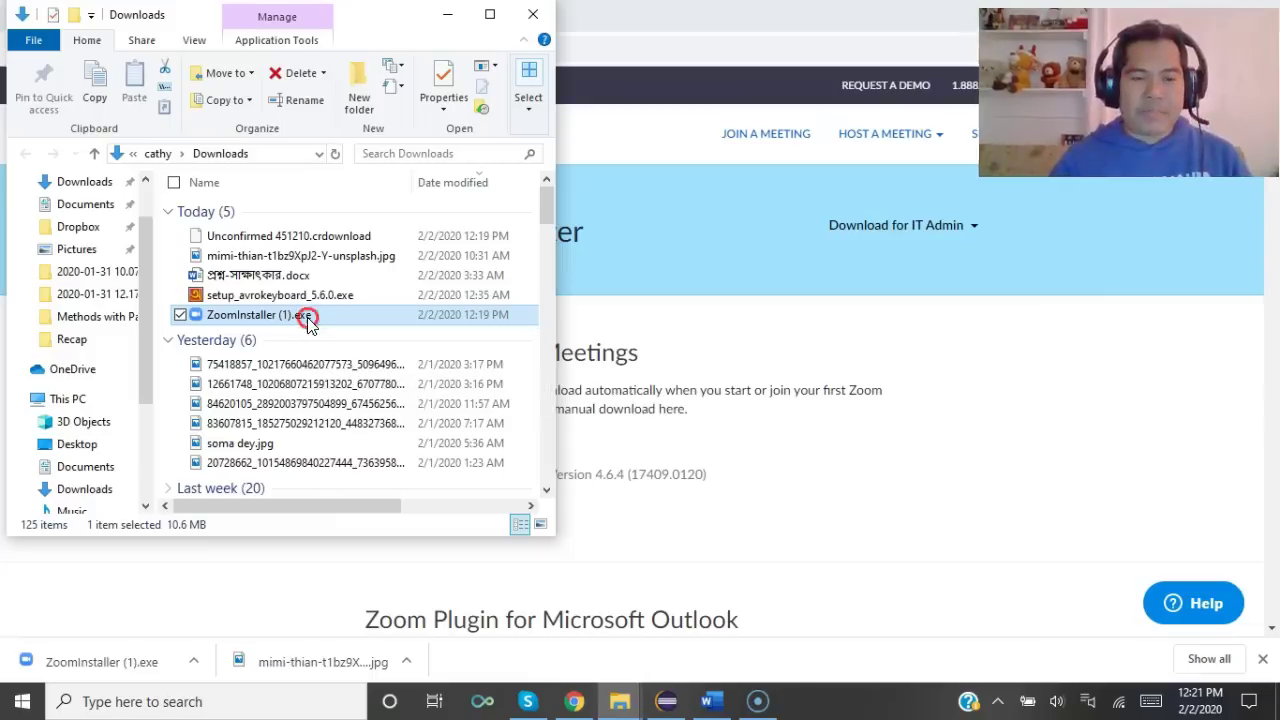
right_click(308, 318)
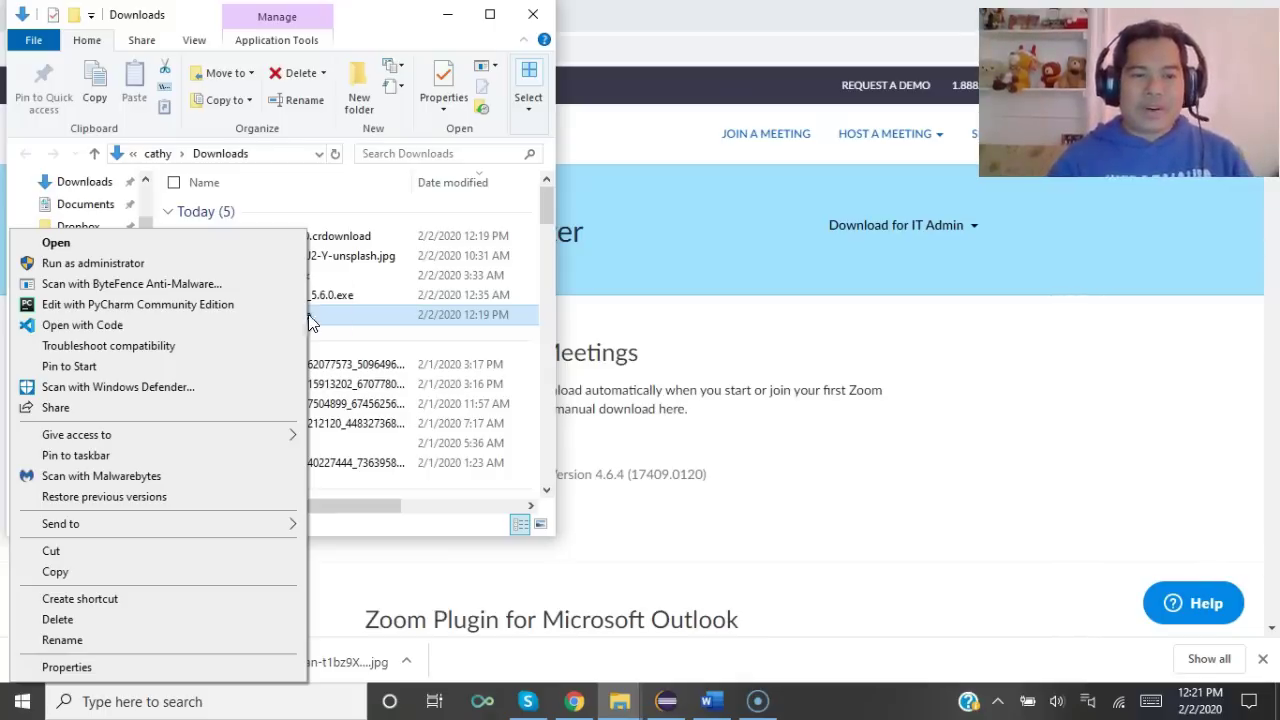
left_click(333, 314)
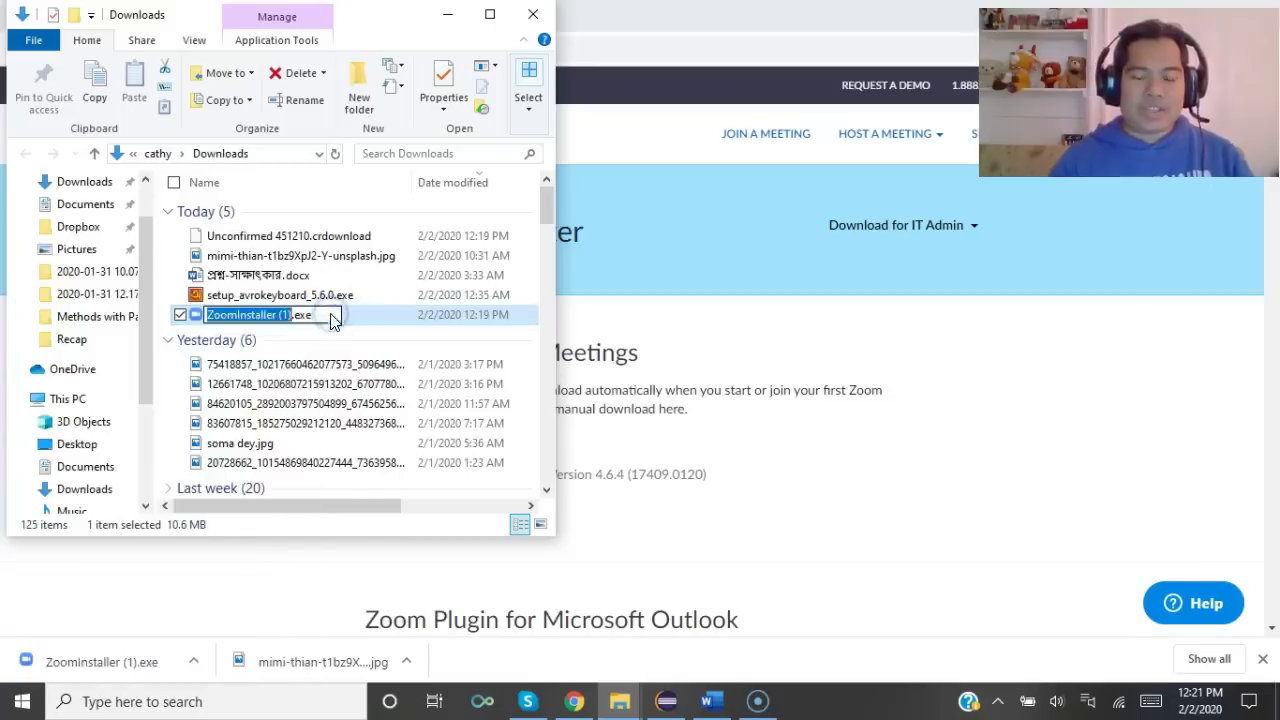
left_click(333, 314)
right_click(333, 314)
left_click(371, 314)
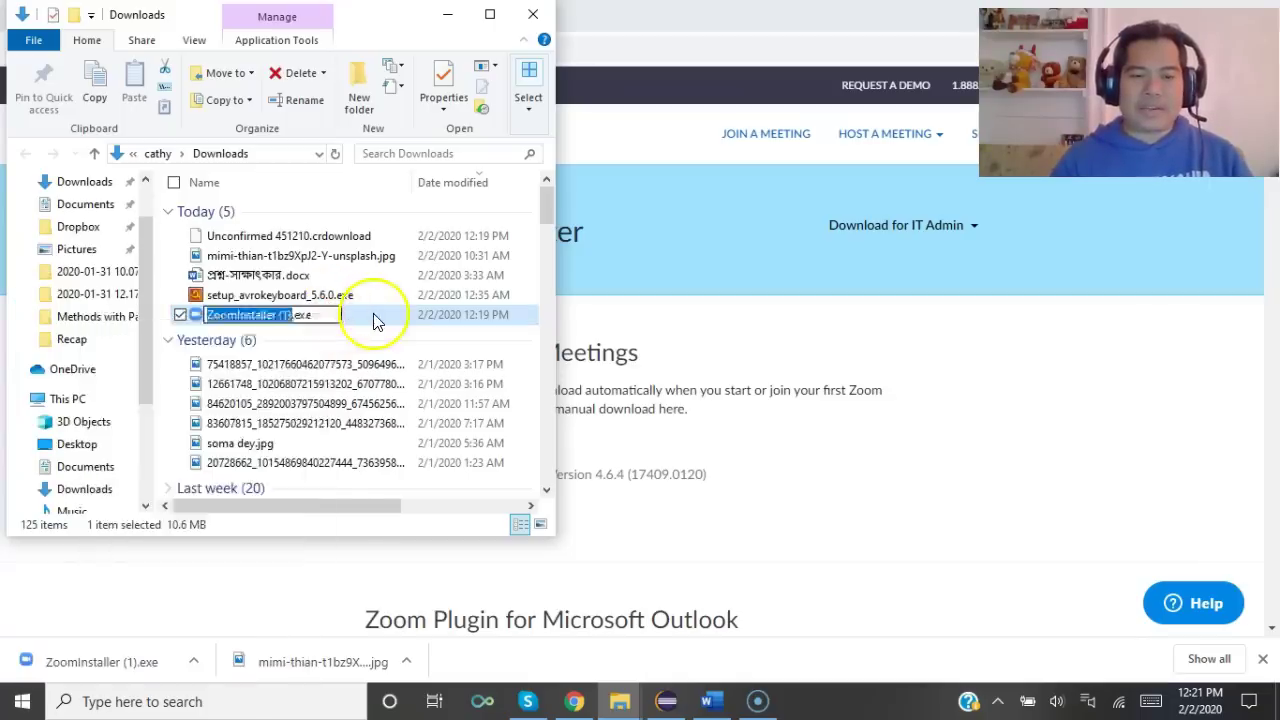
right_click(373, 313)
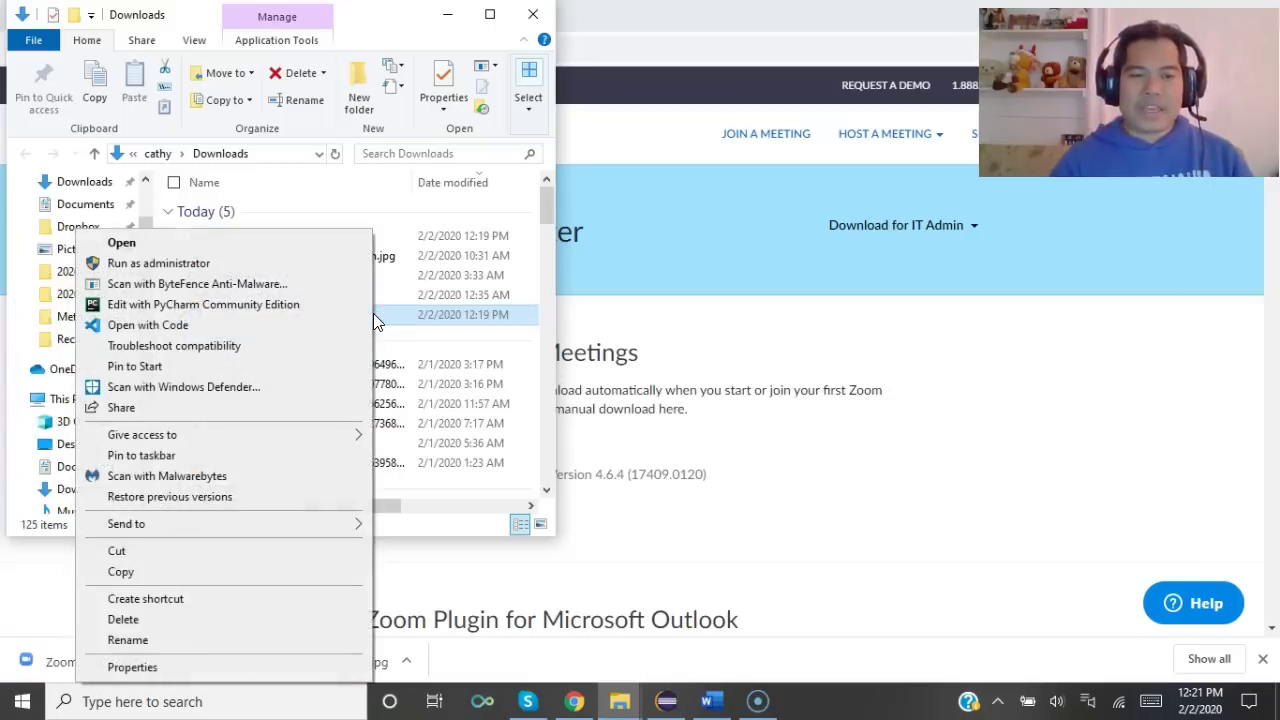
left_click(183, 264)
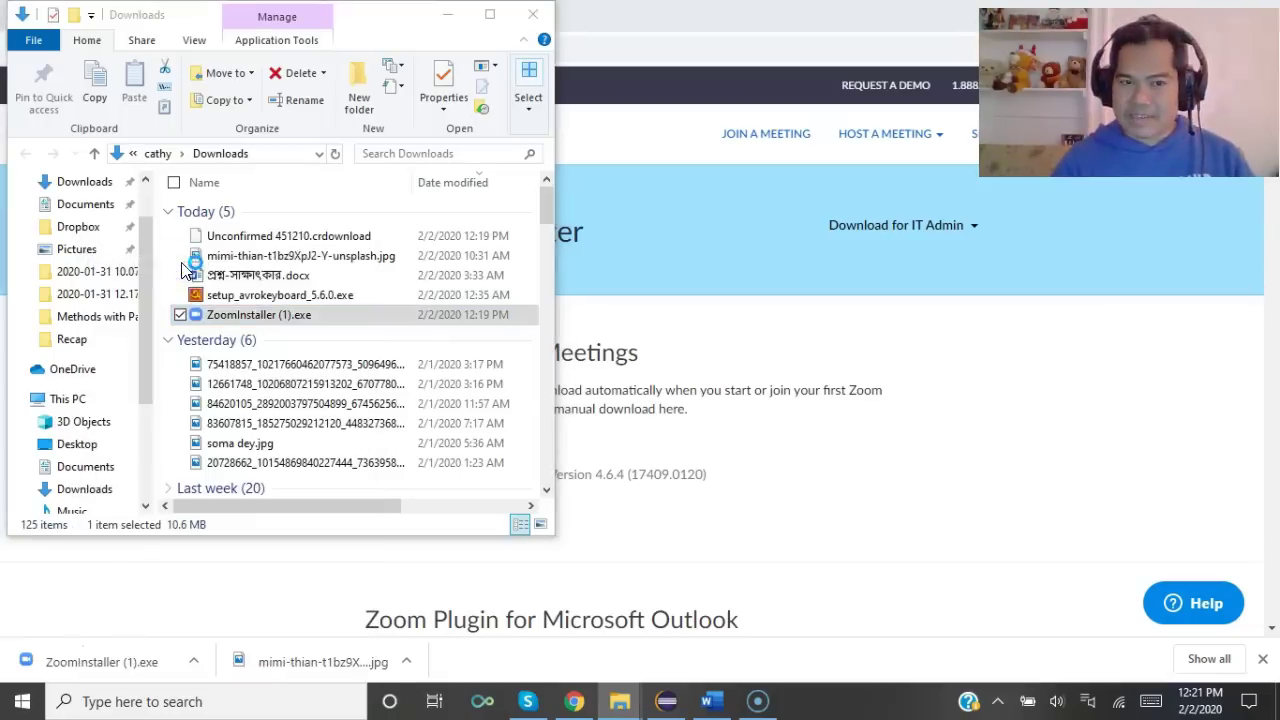